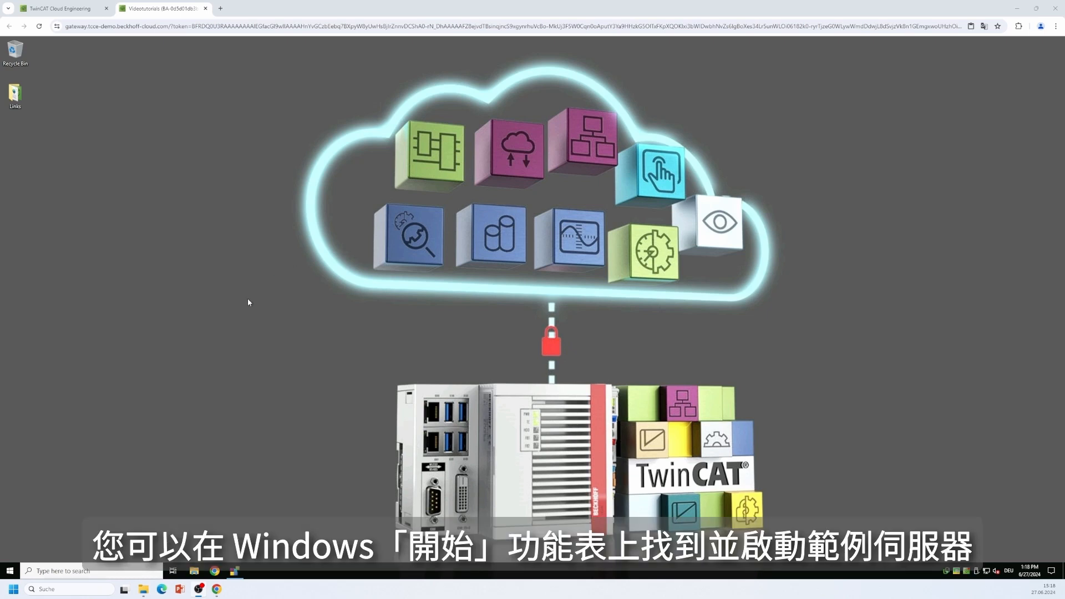
# - Start the TF6100 OPC UA SampleServer from the Beckhoff program folder, dismiss its evaluation notice and minimize the server console
pyautogui.click(10, 571)
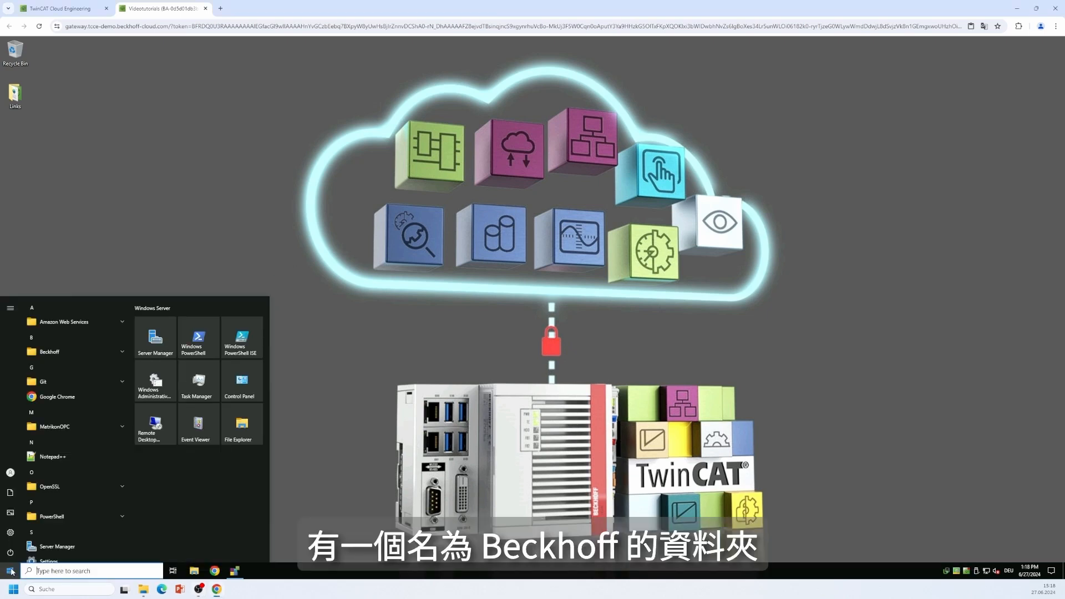
pyautogui.click(92, 352)
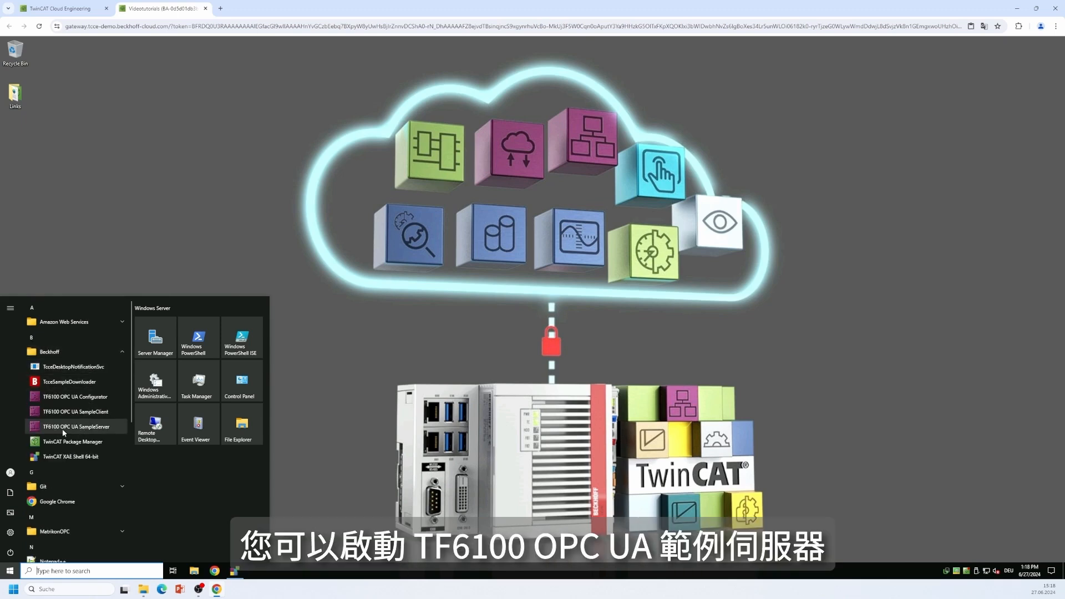
pyautogui.click(91, 430)
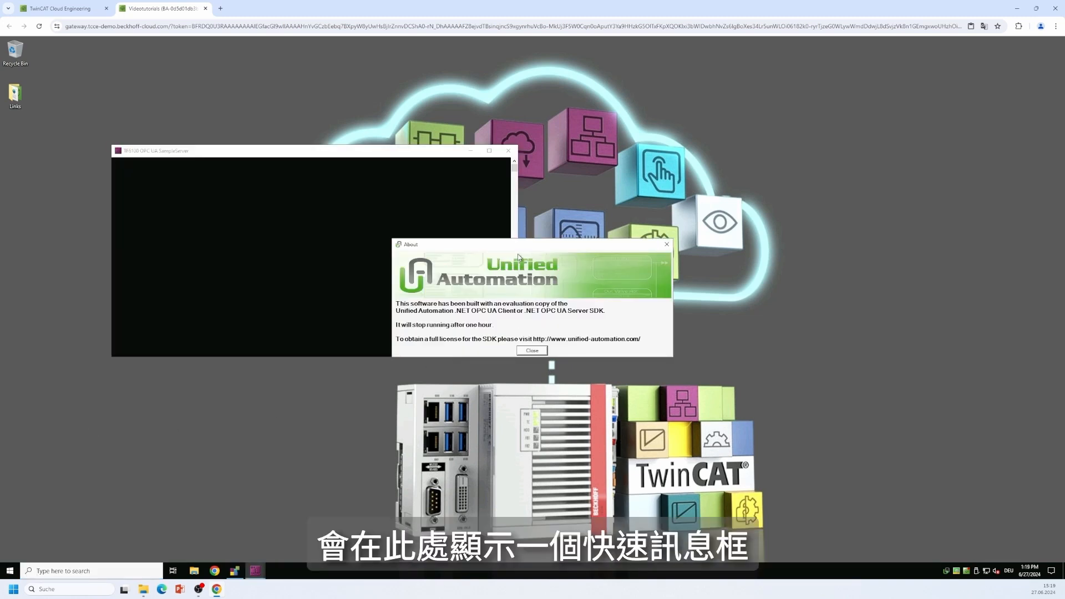
pyautogui.click(532, 350)
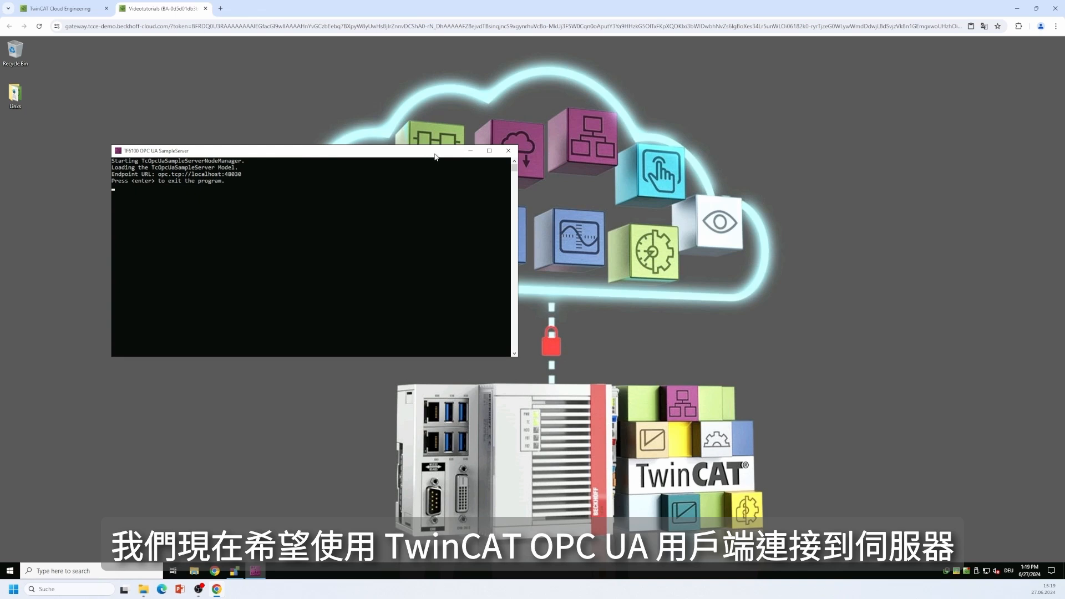
pyautogui.click(470, 151)
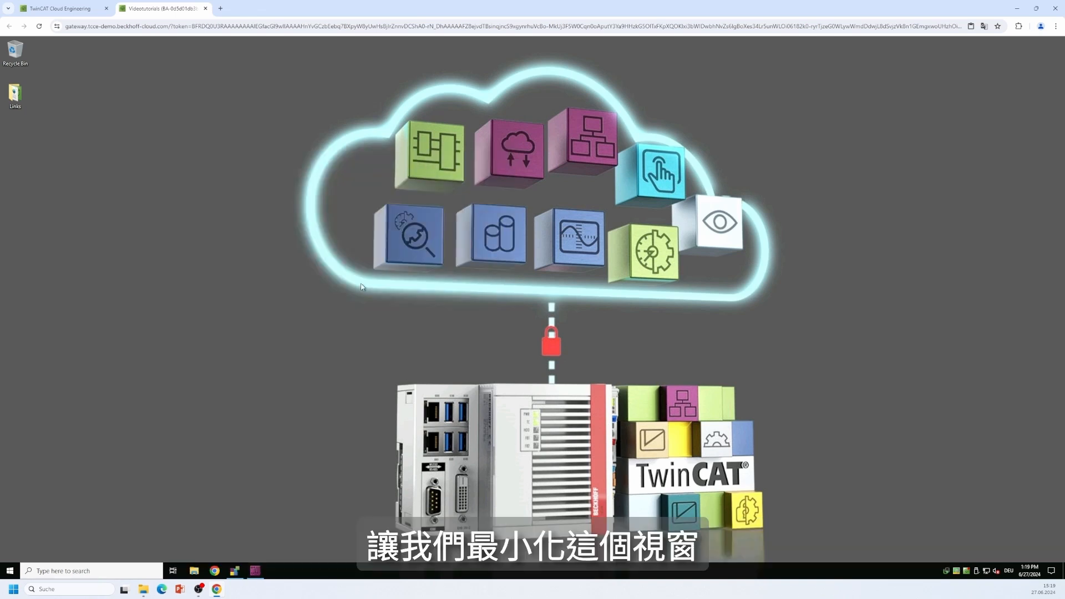
# - Switch to the TwinCAT XAE project and add a Virtual OPC UA Device under the I/O devices
pyautogui.click(235, 572)
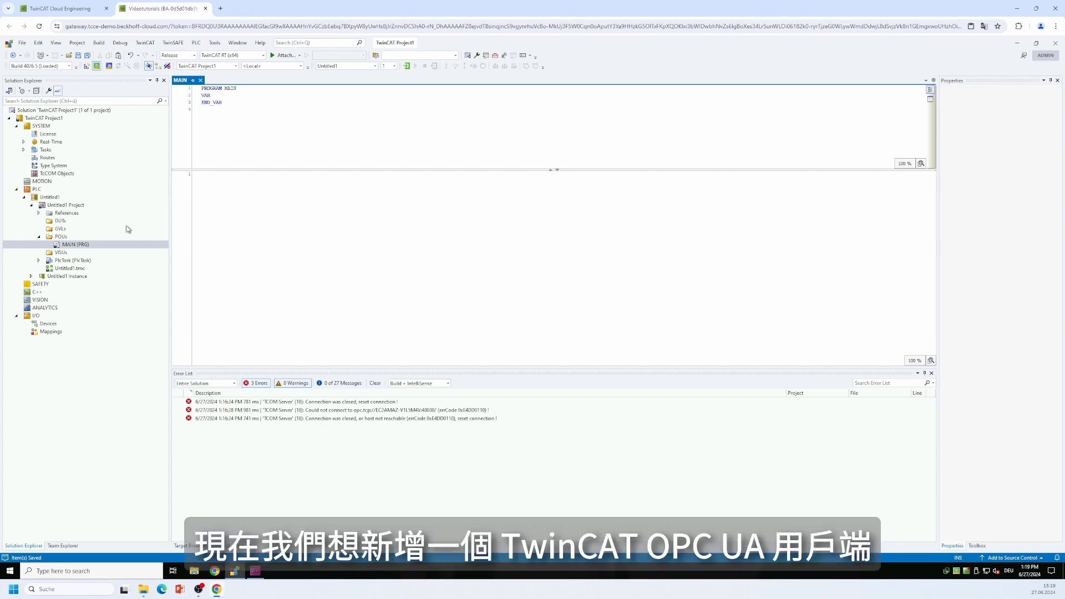
pyautogui.click(49, 324)
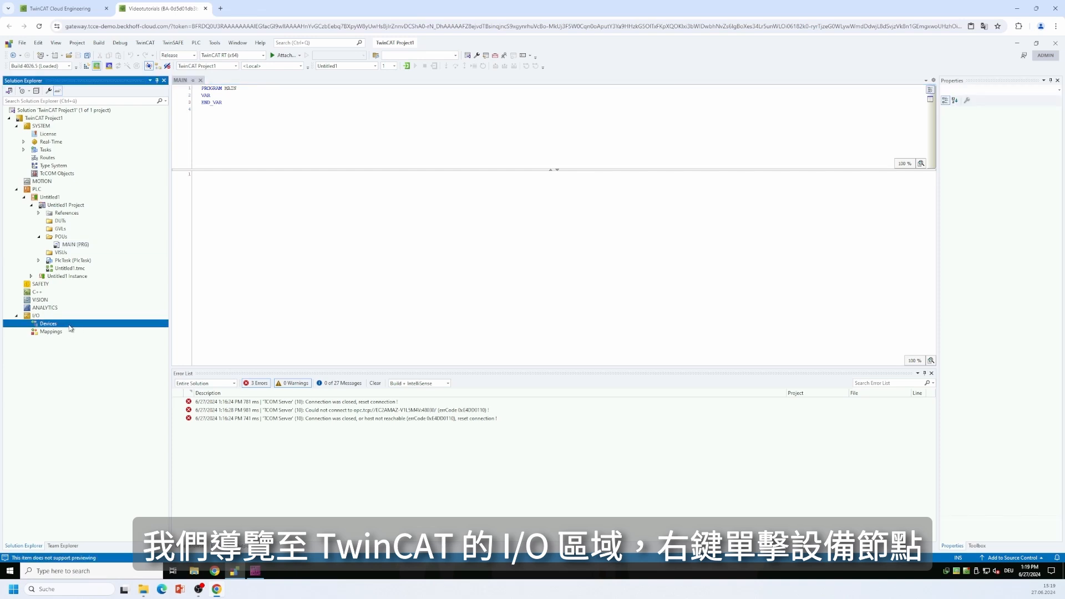
pyautogui.rightClick(71, 327)
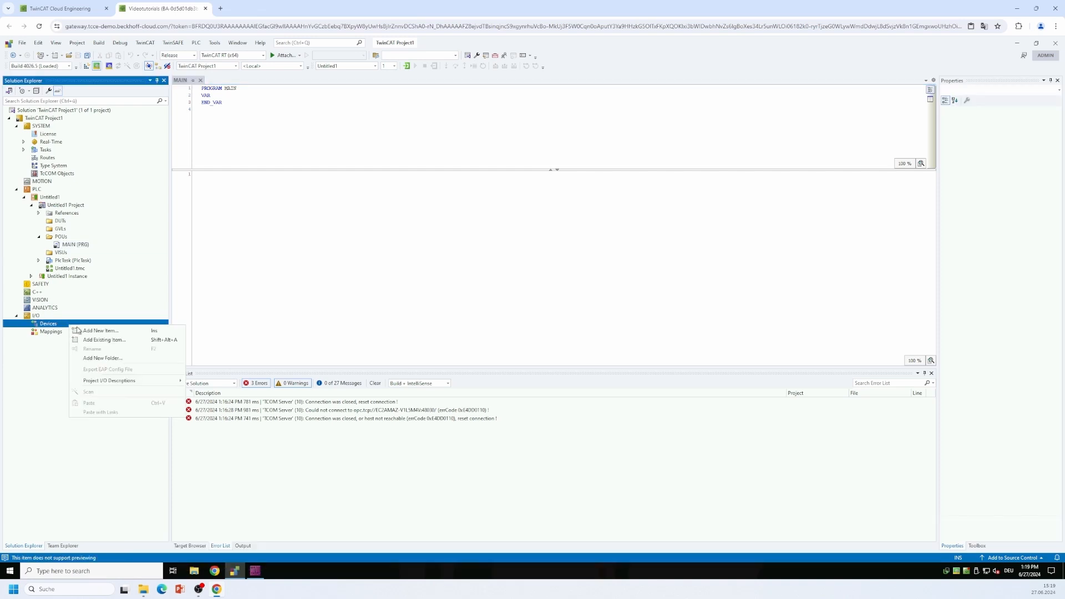
pyautogui.click(126, 335)
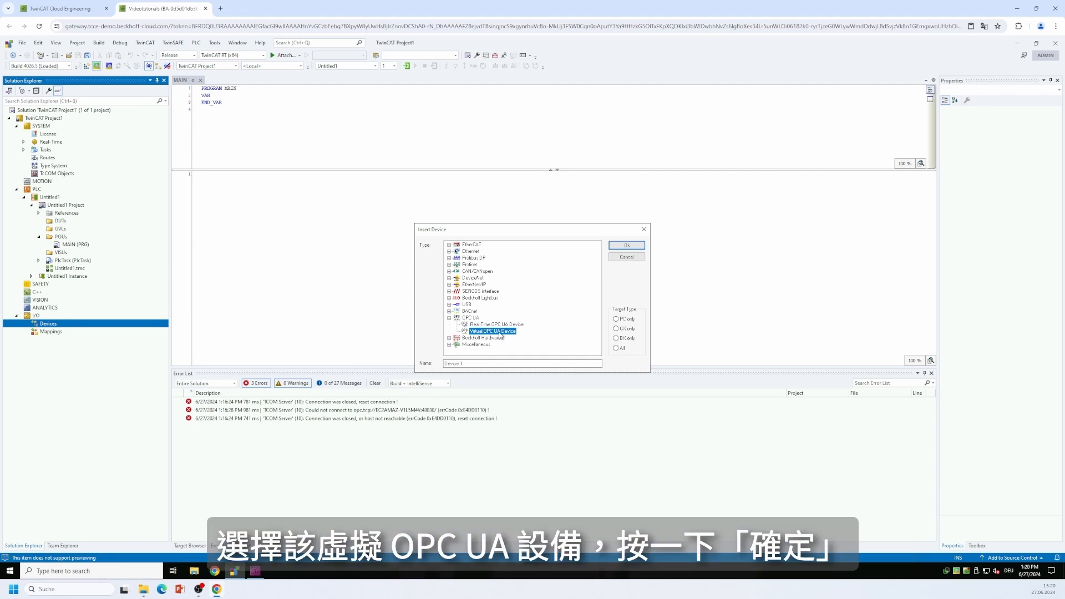
pyautogui.click(627, 246)
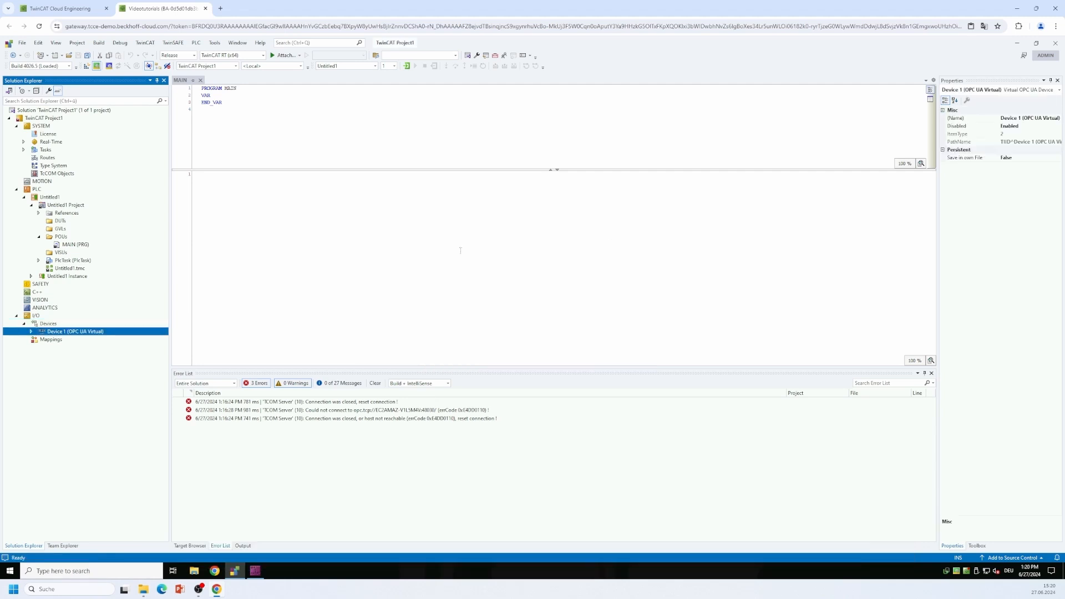
# - Add an OPC UA Client module to the virtual OPC UA device
pyautogui.rightClick(111, 334)
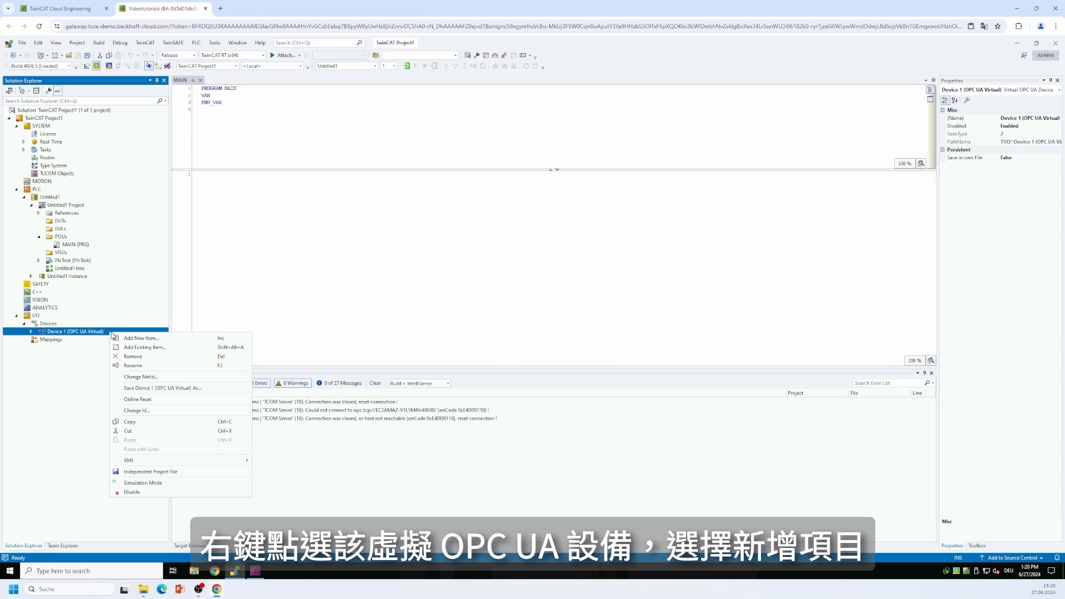
pyautogui.click(170, 343)
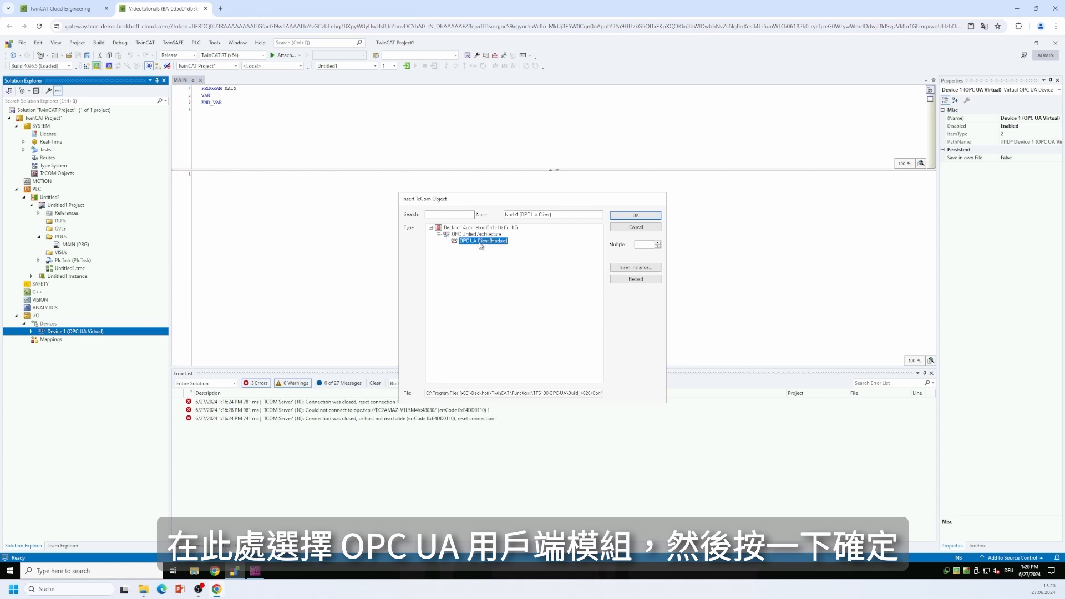
pyautogui.click(638, 216)
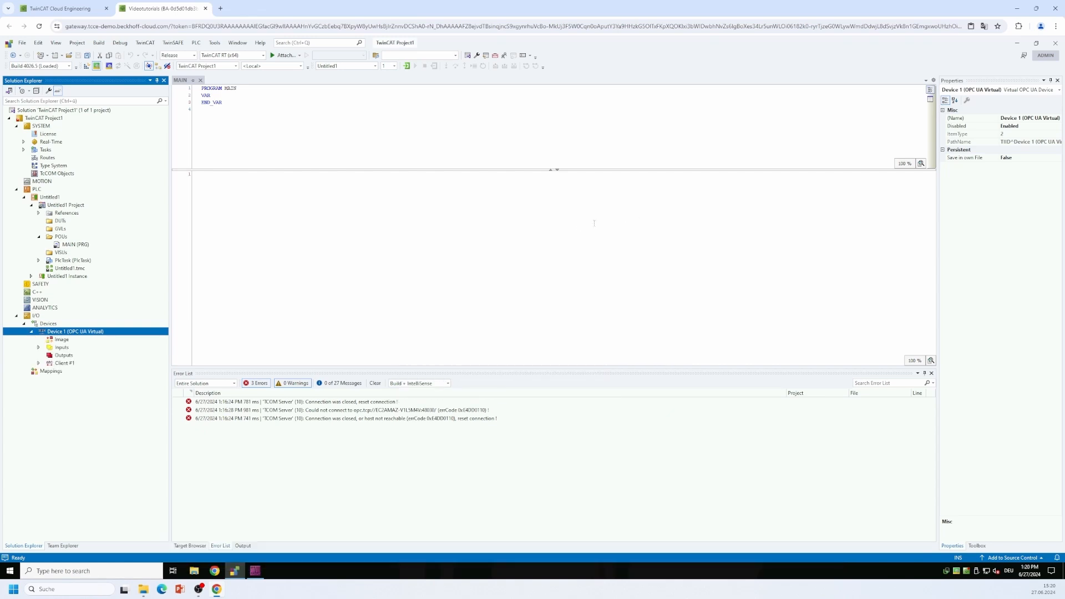
# - Set the OPC UA client's endpoint URL to opc.tcp://localhost:48030 and select the discovered None:None:Binary endpoint
pyautogui.click(80, 364)
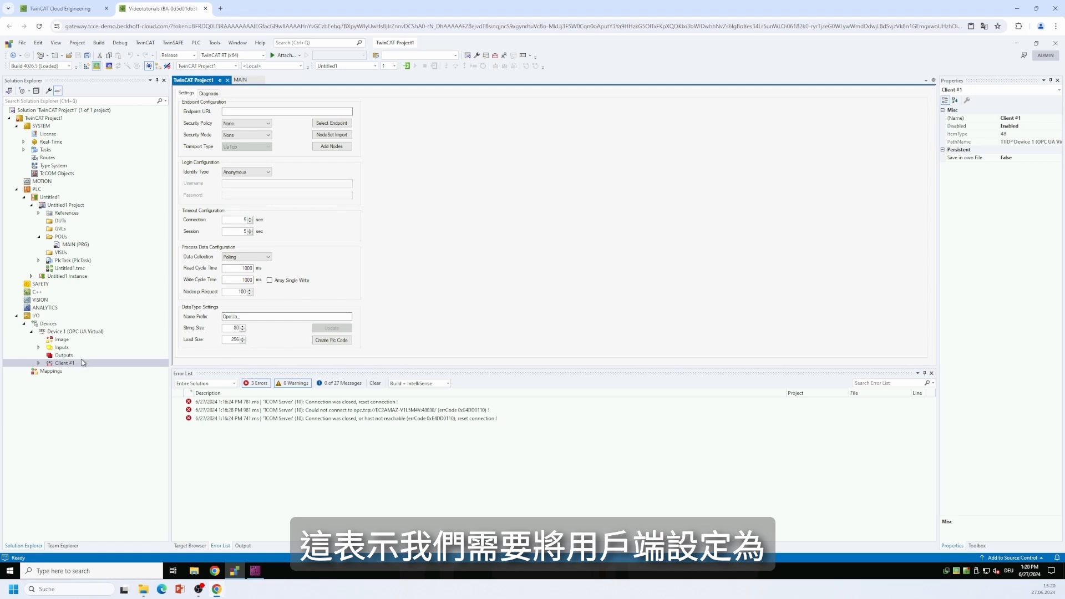
pyautogui.click(231, 112)
pyautogui.write('opc:')
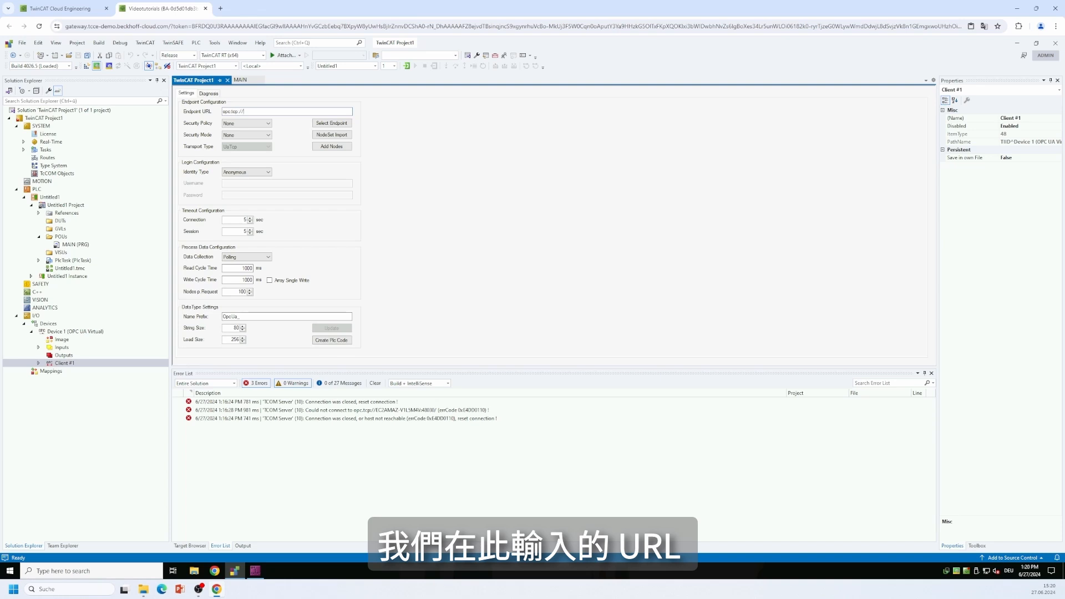
pyautogui.write('tcp://localhost:48030')
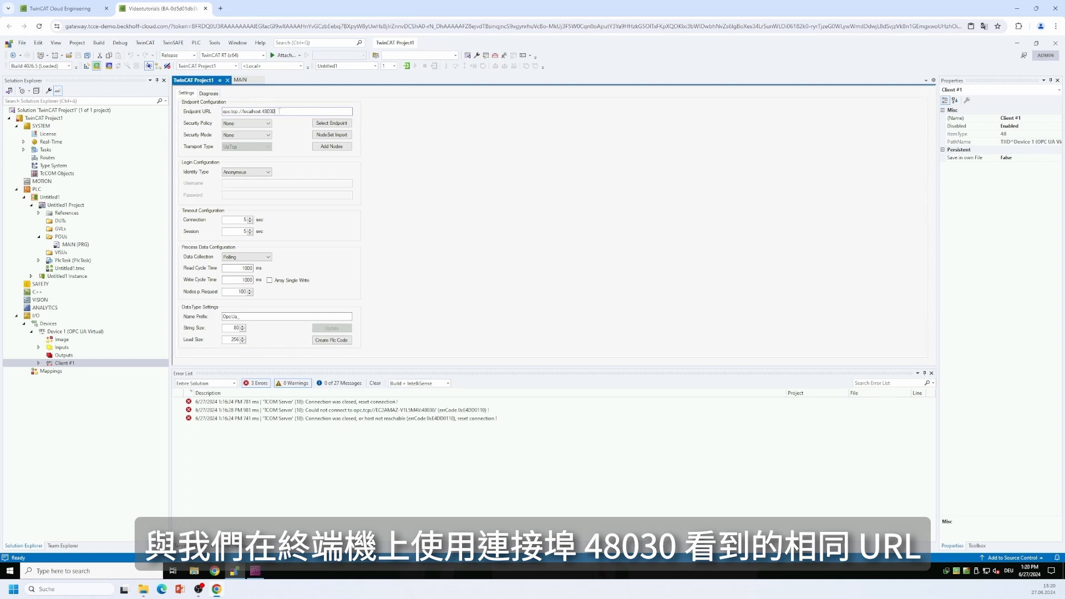
pyautogui.click(334, 125)
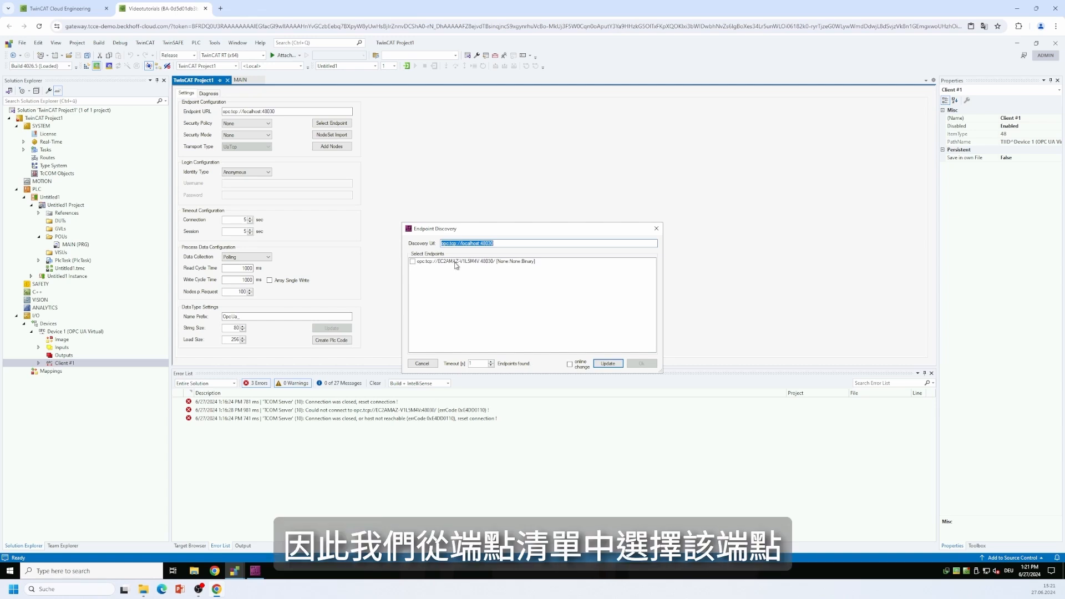
pyautogui.click(413, 263)
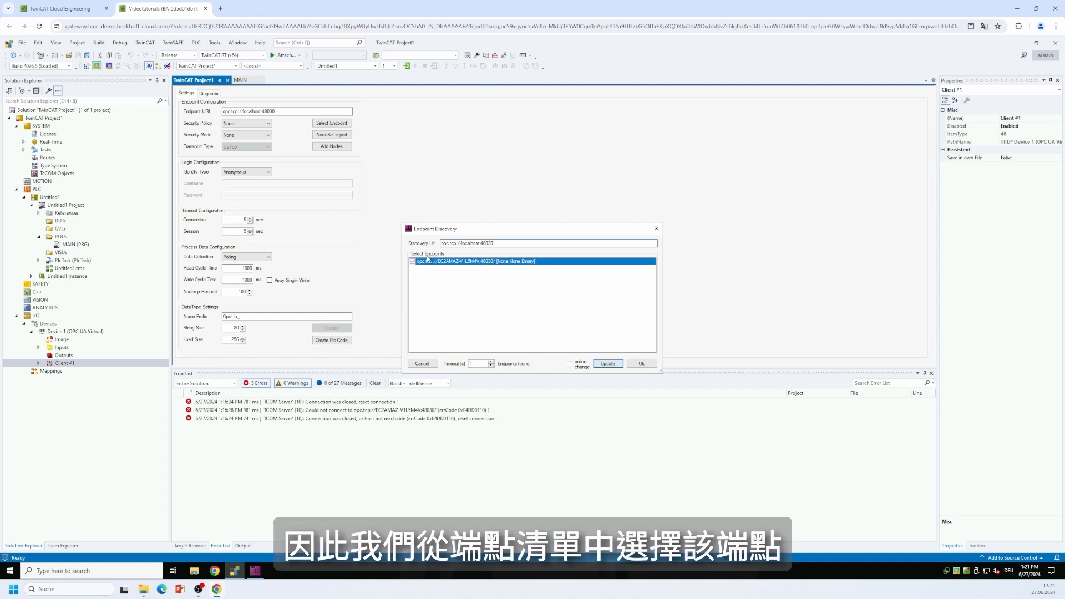
pyautogui.click(641, 364)
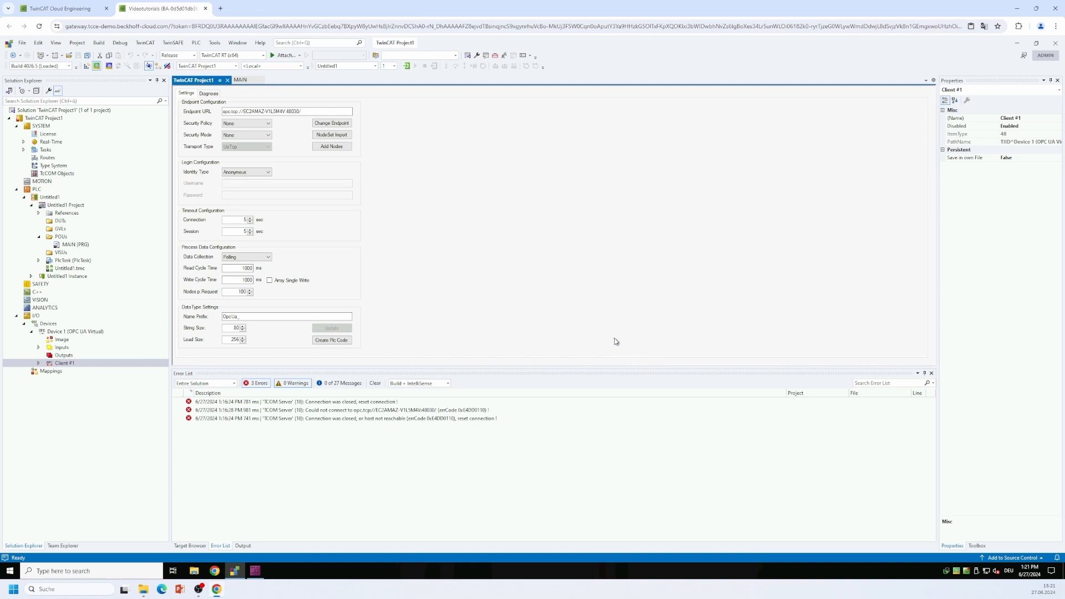
# - Browse the server's Objects > Sample nodes and add MyInt16, MyInt32 and MyInt64 to the client
pyautogui.click(332, 149)
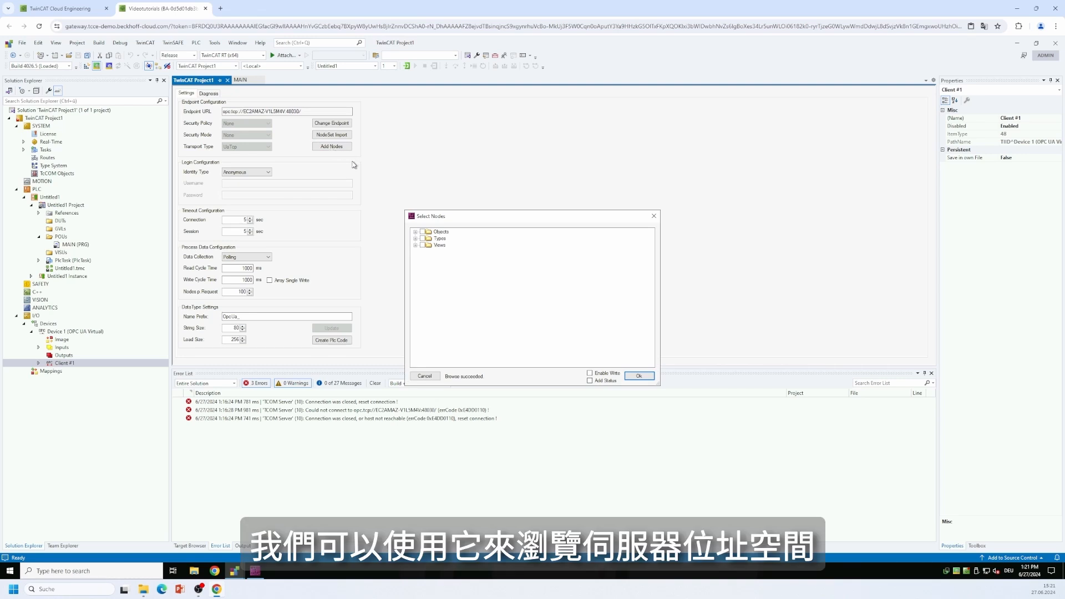
pyautogui.click(415, 233)
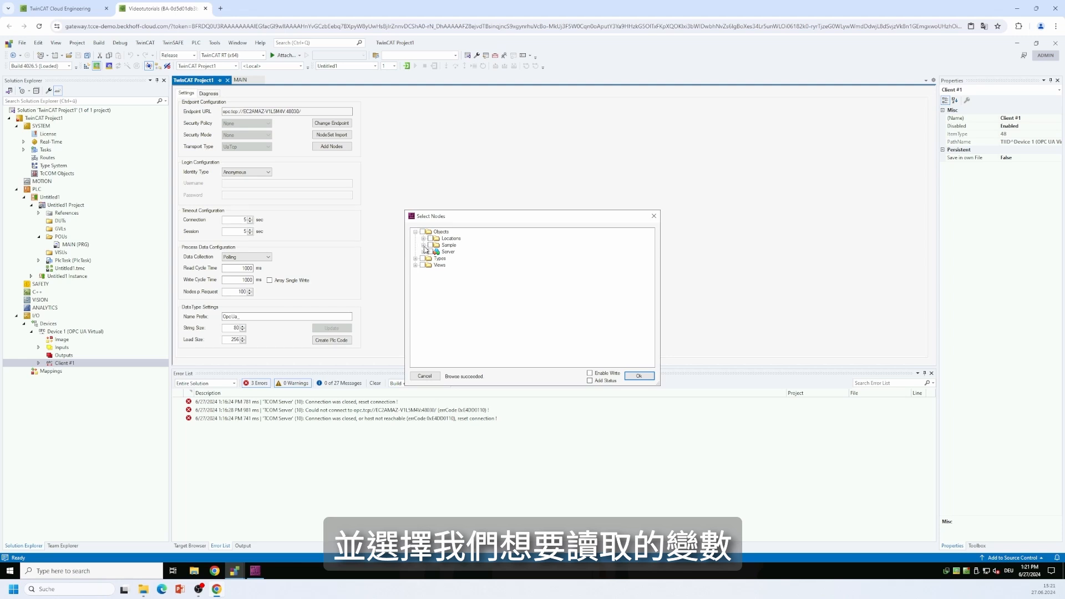
pyautogui.click(424, 245)
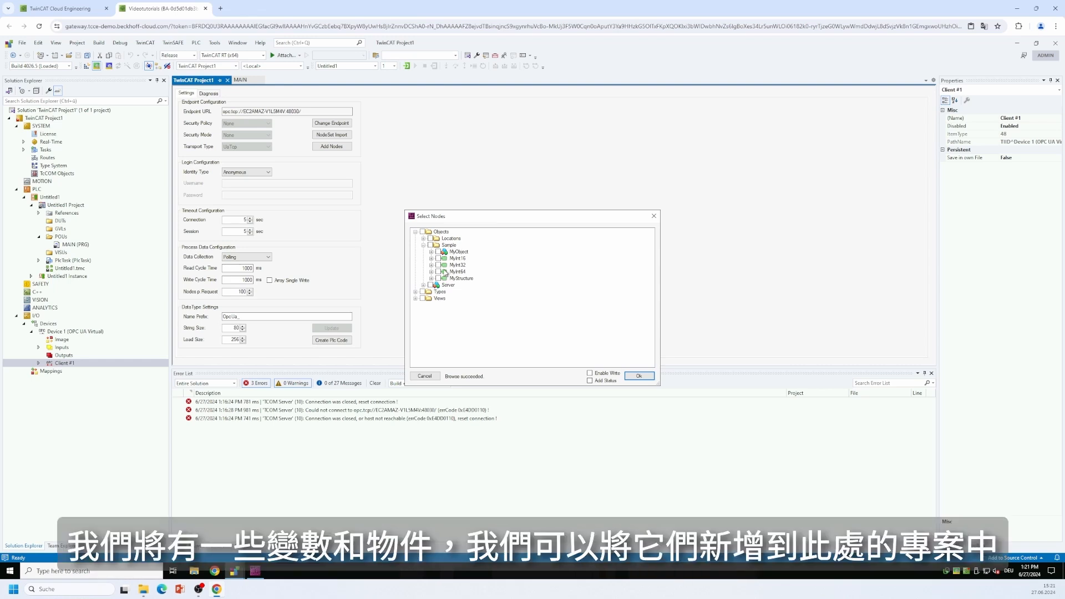
pyautogui.click(438, 272)
pyautogui.click(438, 265)
pyautogui.click(439, 258)
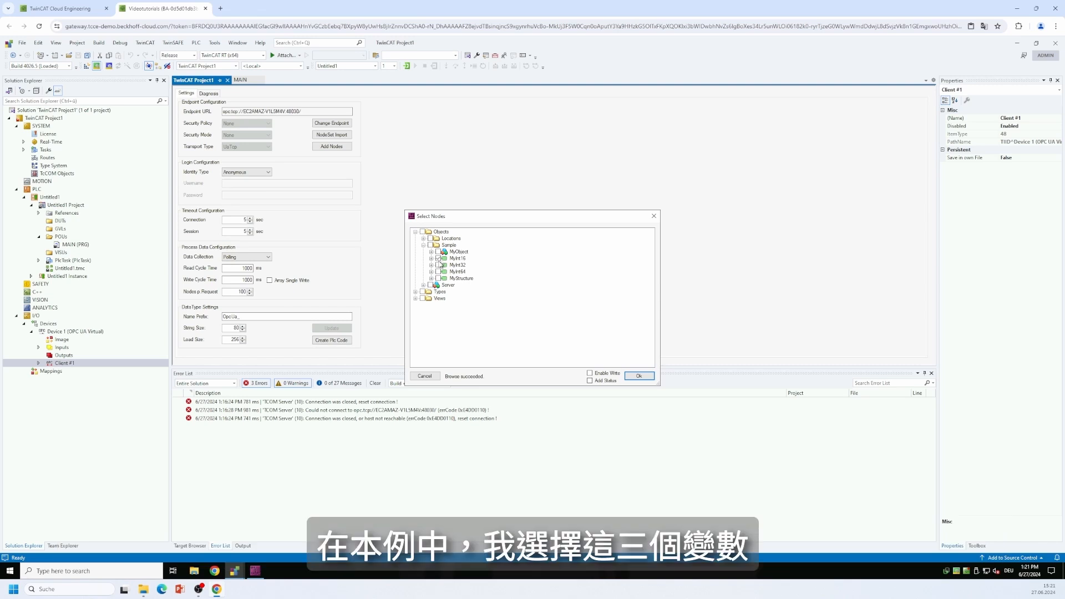
pyautogui.click(438, 272)
pyautogui.click(641, 377)
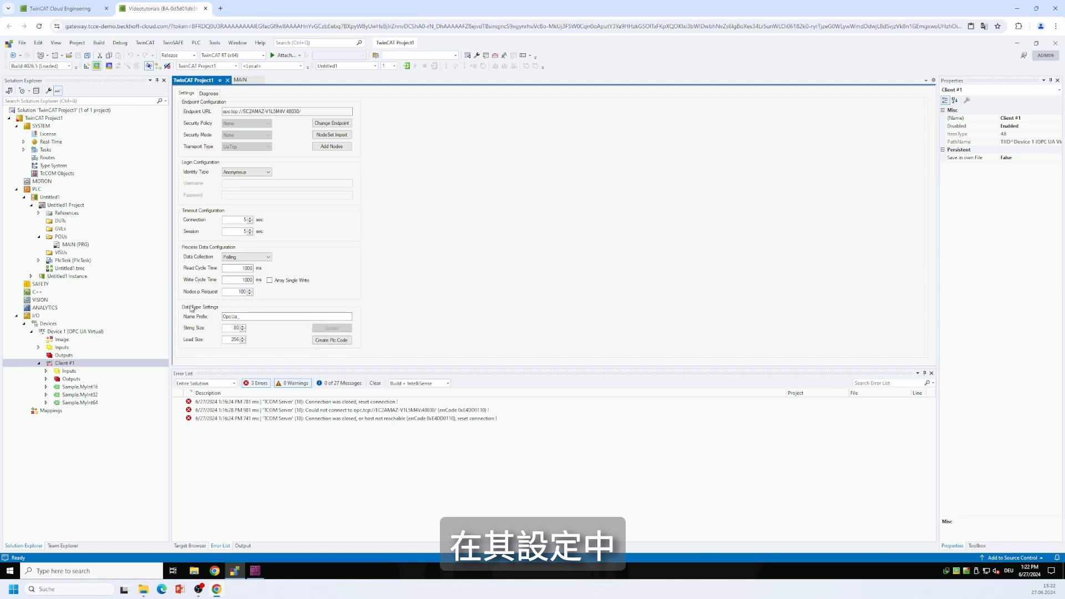
# - Generate the PLC code for the OPC UA client and review the status and control variables in the Device_1_Client_1 global variable list
pyautogui.click(334, 342)
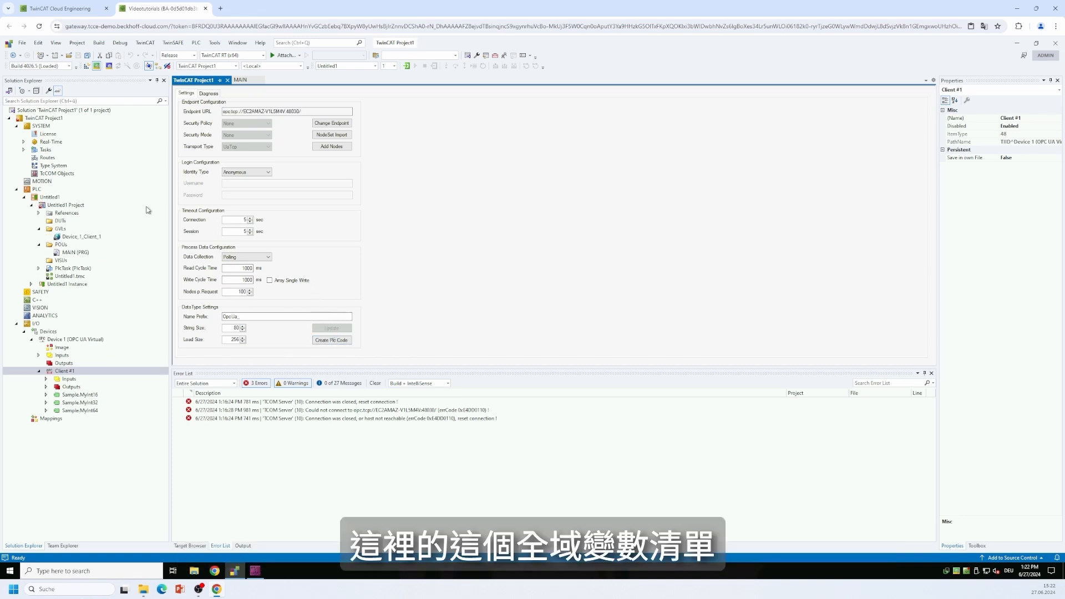
pyautogui.doubleClick(85, 238)
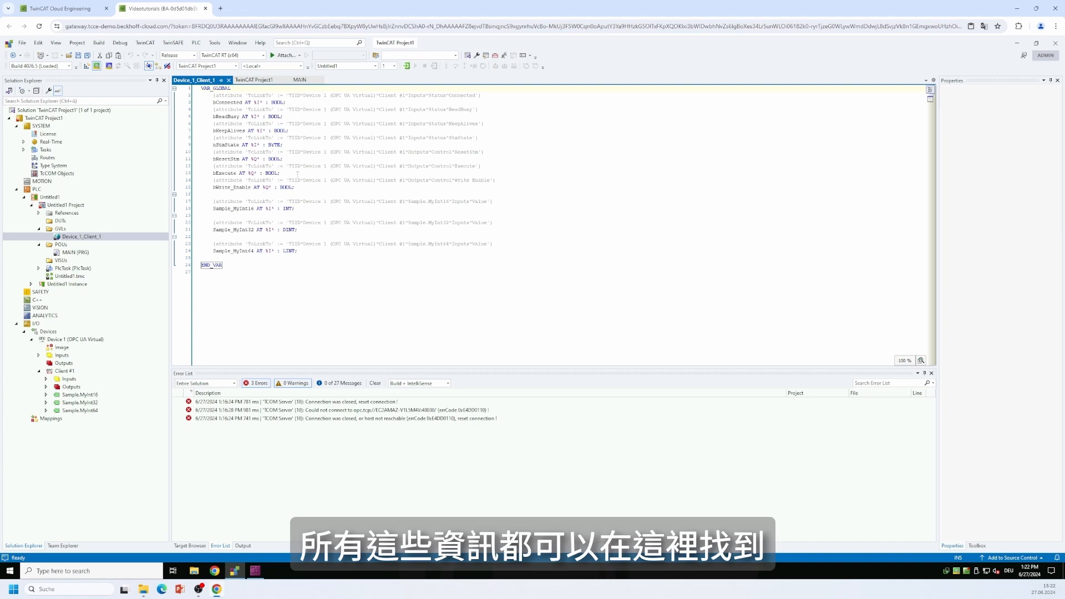
pyautogui.moveTo(300, 187); pyautogui.dragTo(201, 89)
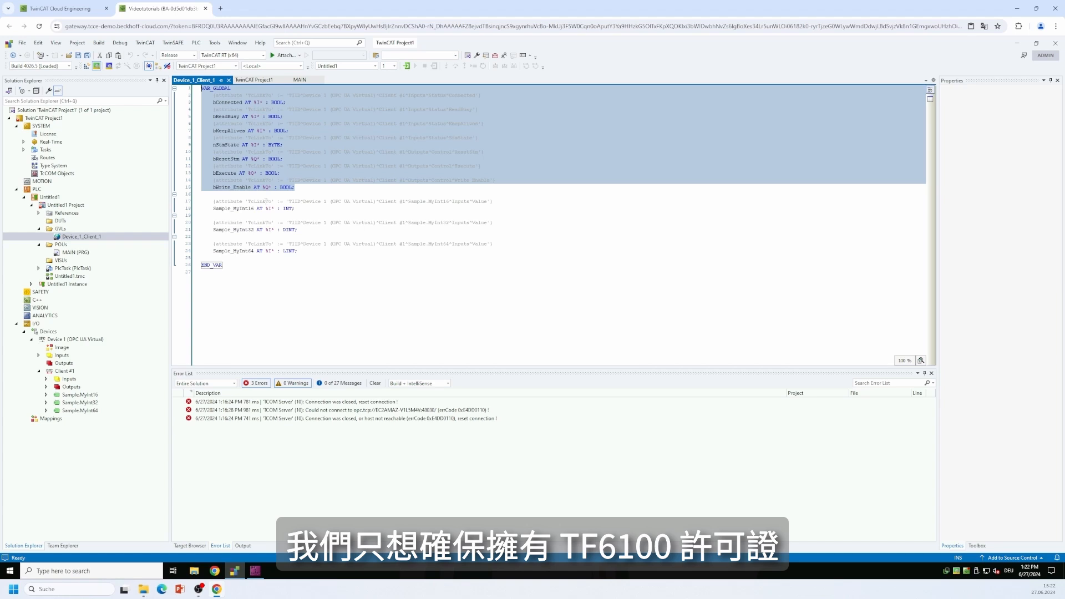
# - Check the project's license settings for the TF6100 TC3 OPC-UA license
pyautogui.doubleClick(50, 136)
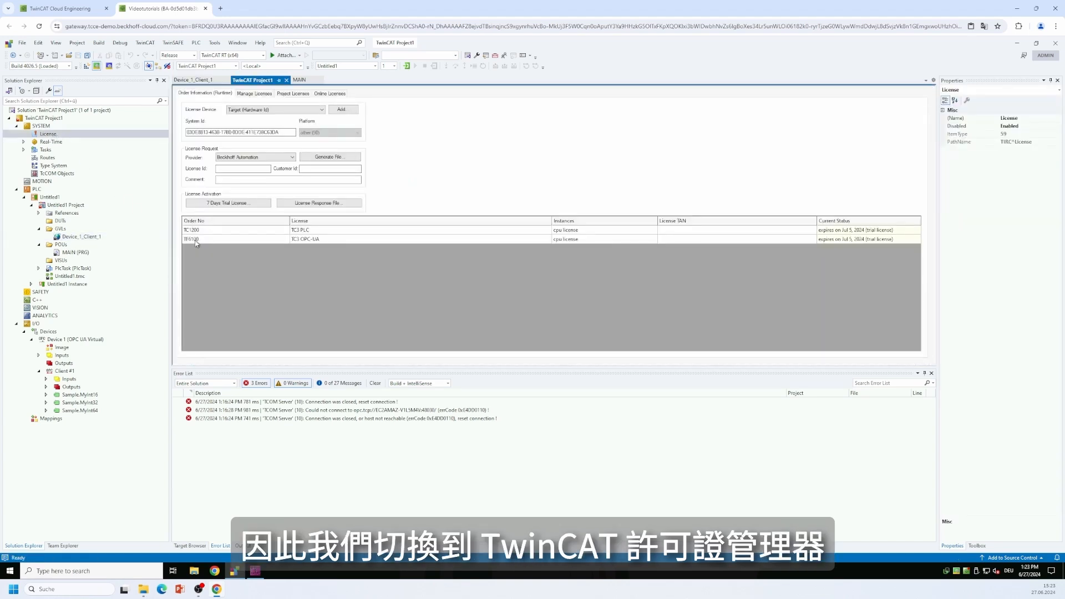
pyautogui.click(215, 241)
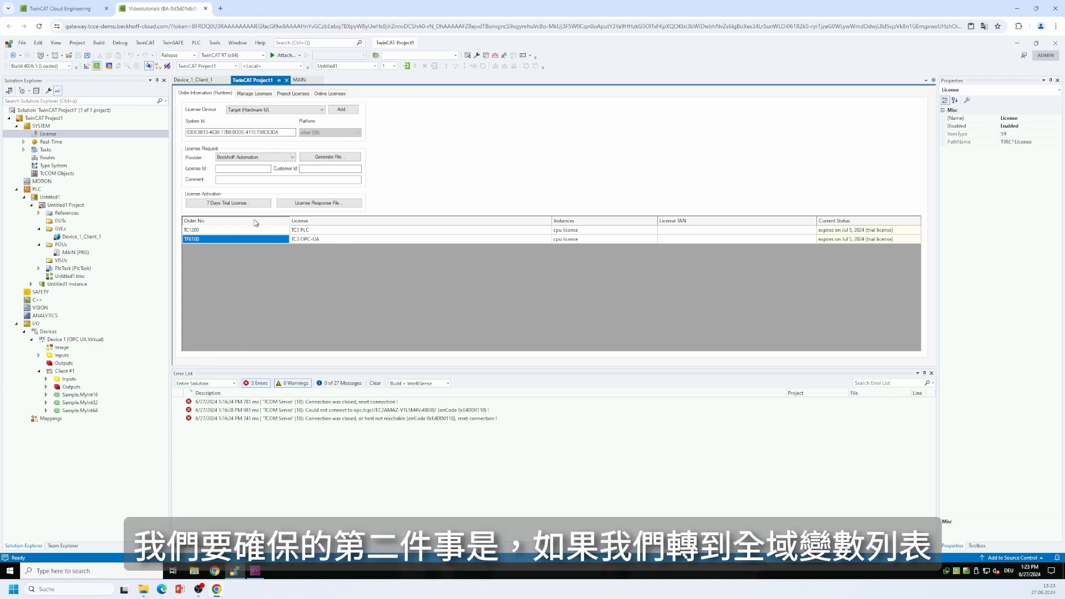
# - Set the Always link property of the Device_1_Client_1 global variable list to True
pyautogui.doubleClick(81, 237)
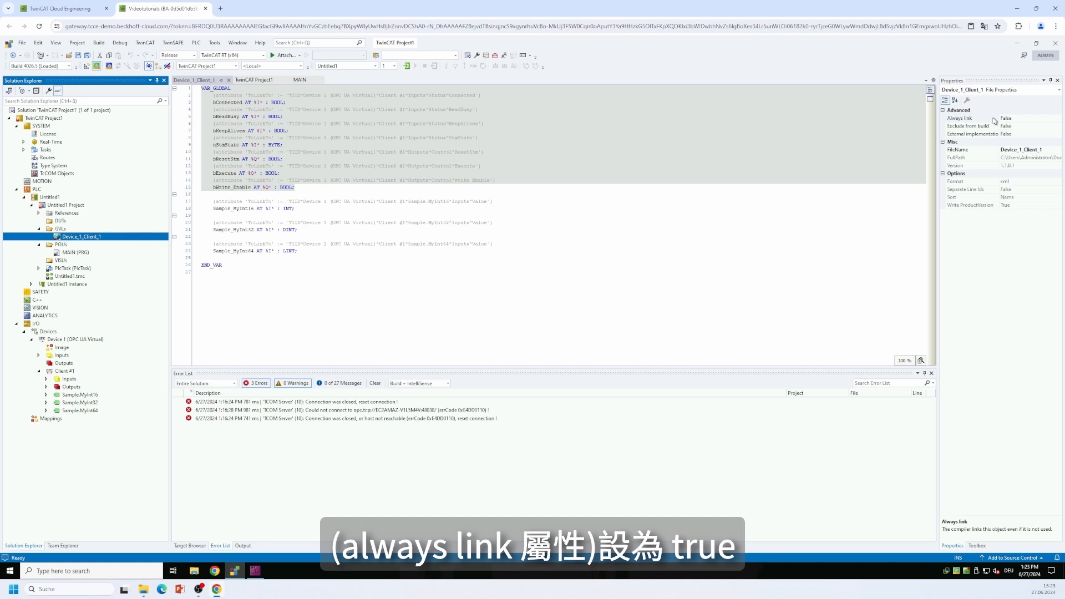
pyautogui.click(1057, 119)
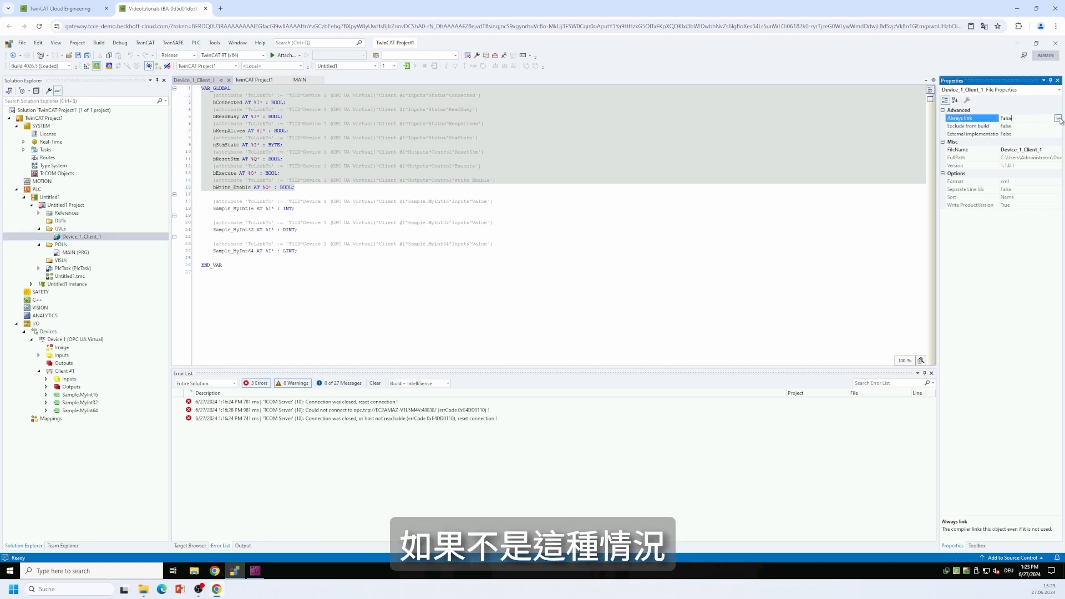
pyautogui.click(1058, 119)
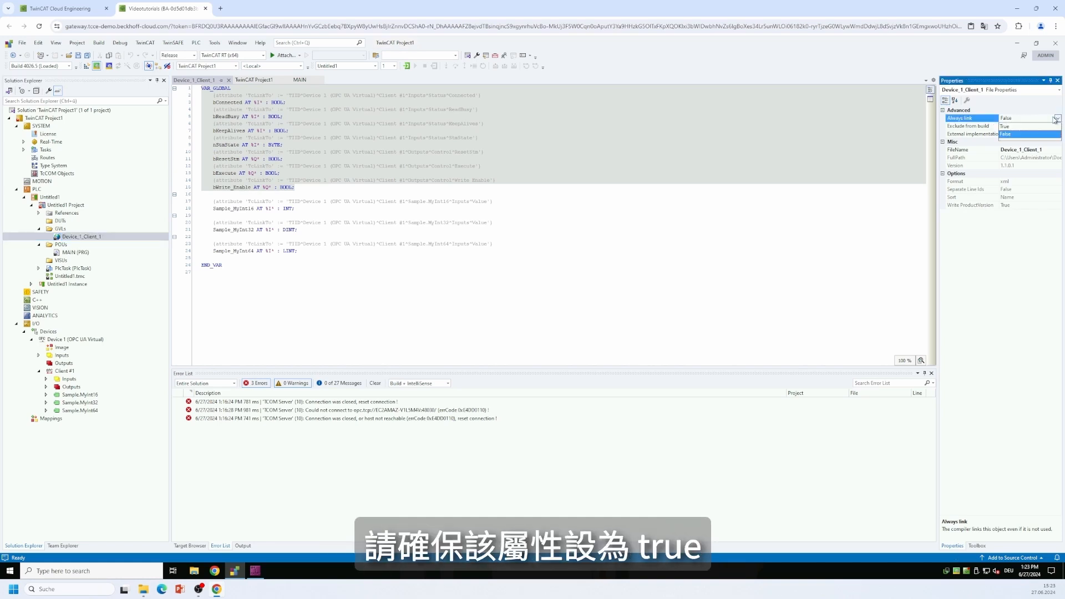
pyautogui.click(1013, 128)
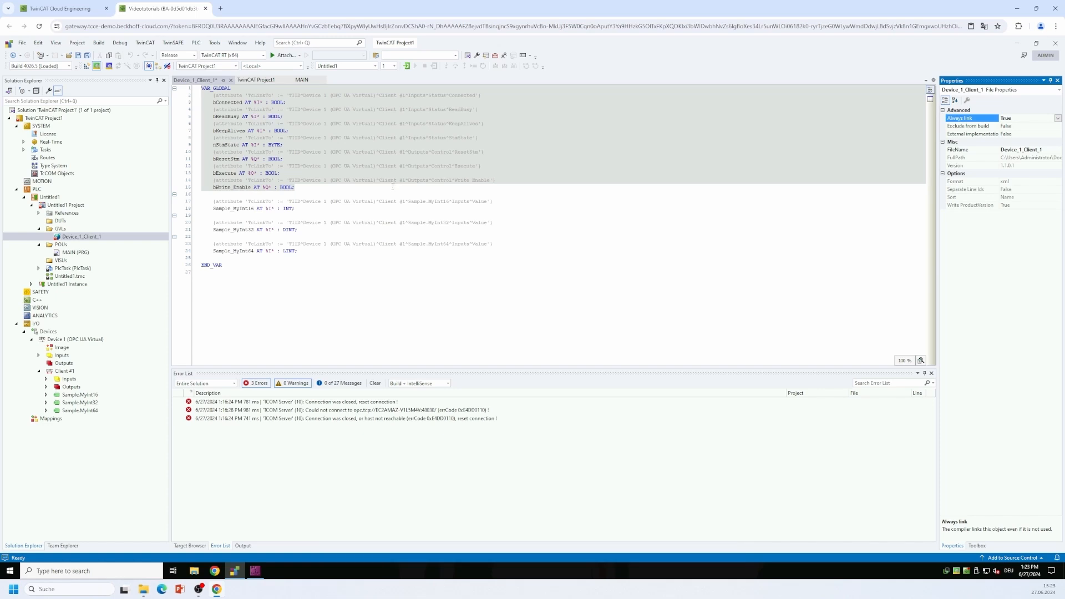
# - Activate the configuration on the local target with PLC boot project autostart, restarting TwinCAT in Run mode, and log in to the PLC
pyautogui.click(87, 66)
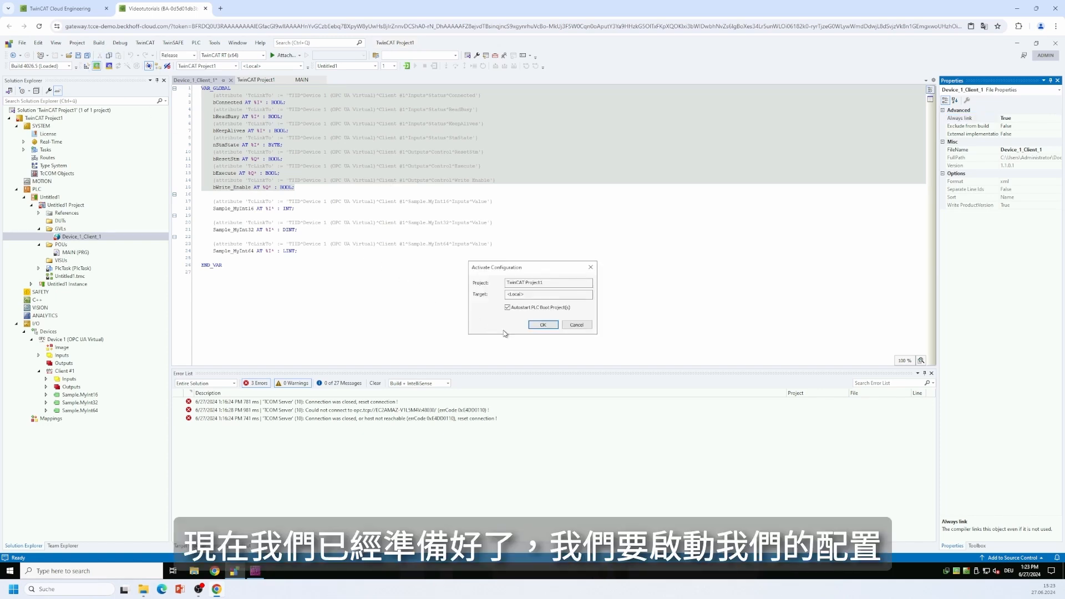
pyautogui.click(543, 325)
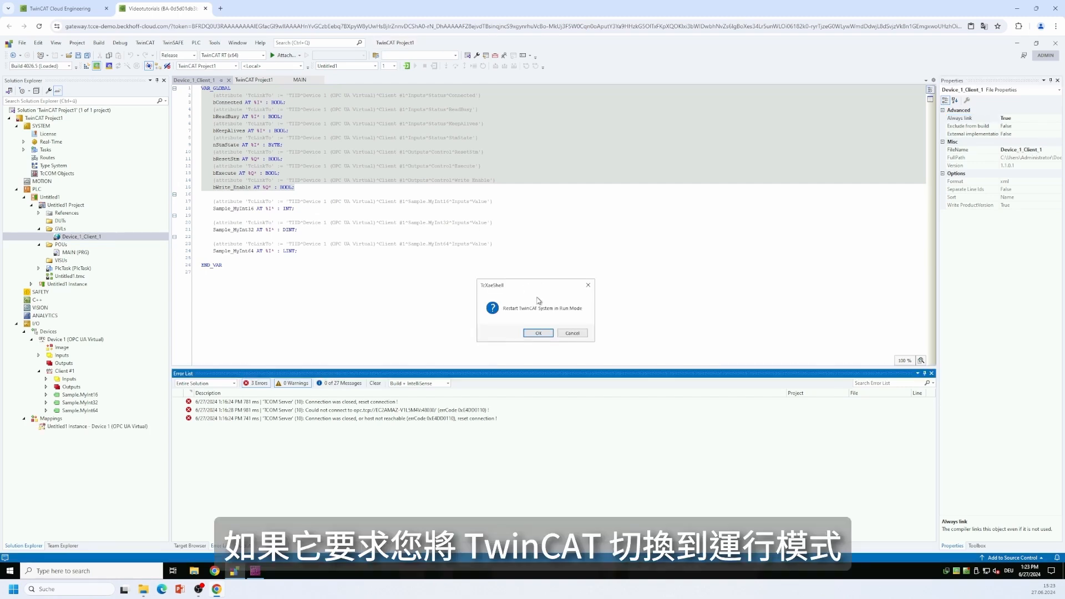
pyautogui.click(541, 333)
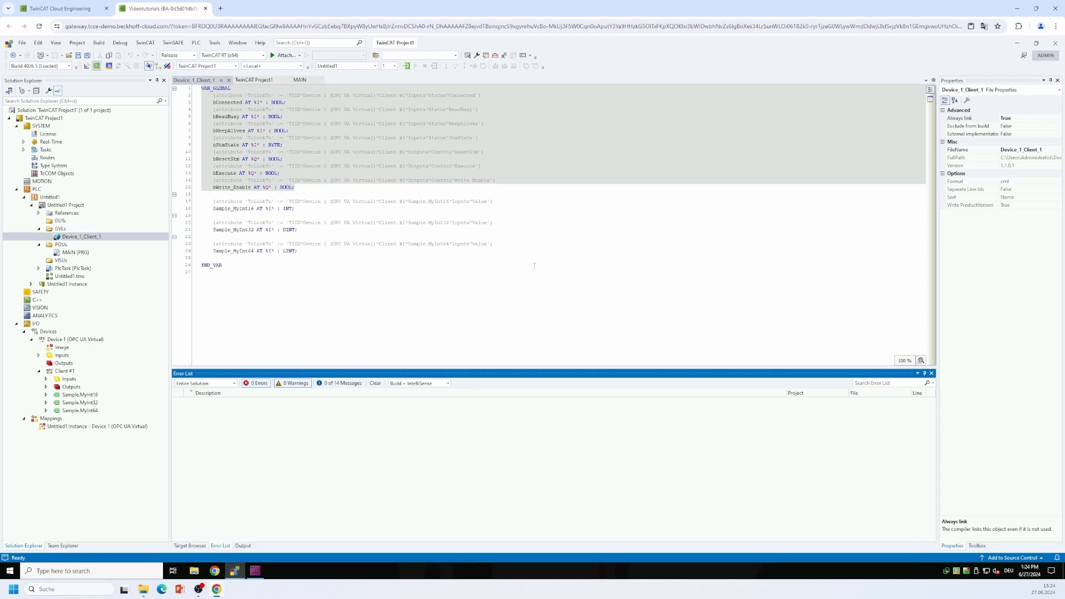
pyautogui.click(407, 67)
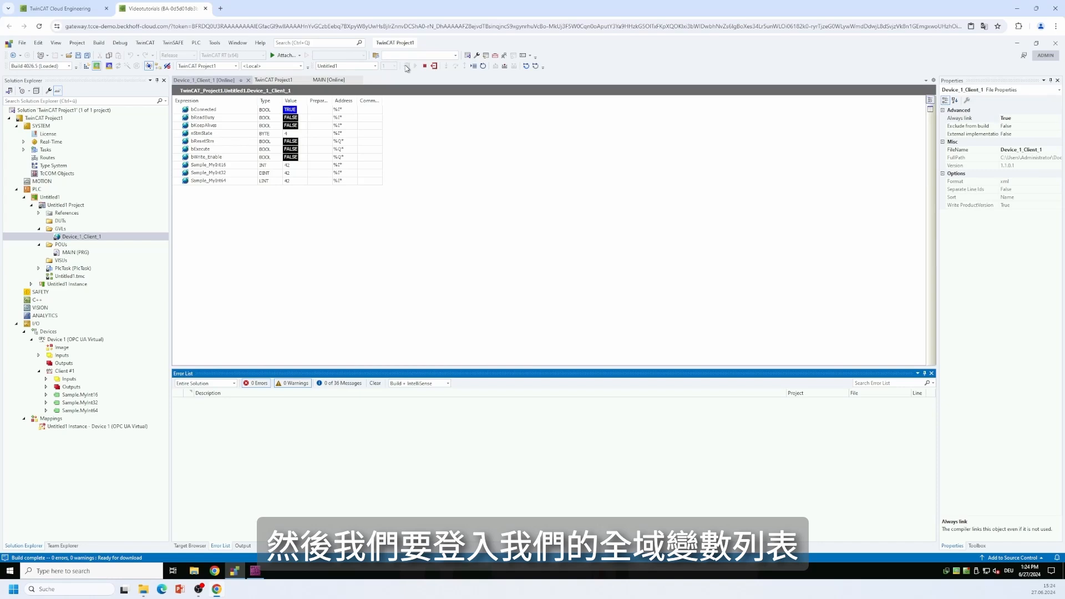